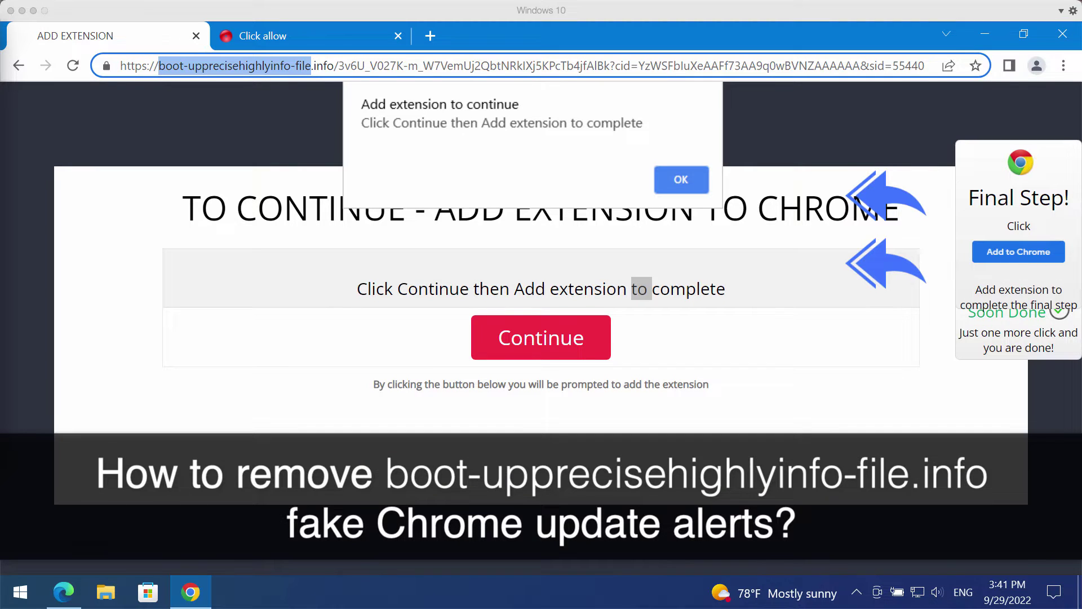
# - Inspect the scam page's domain, then dismiss its alert and first Web Store popup
pyautogui.click(221, 75)
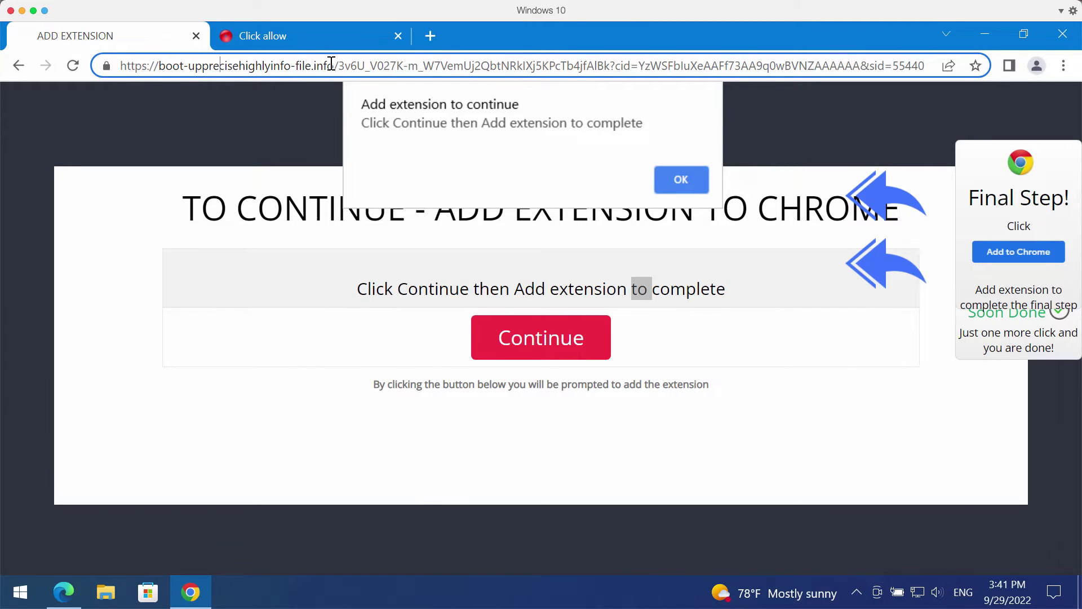
pyautogui.moveTo(331, 66); pyautogui.dragTo(164, 68)
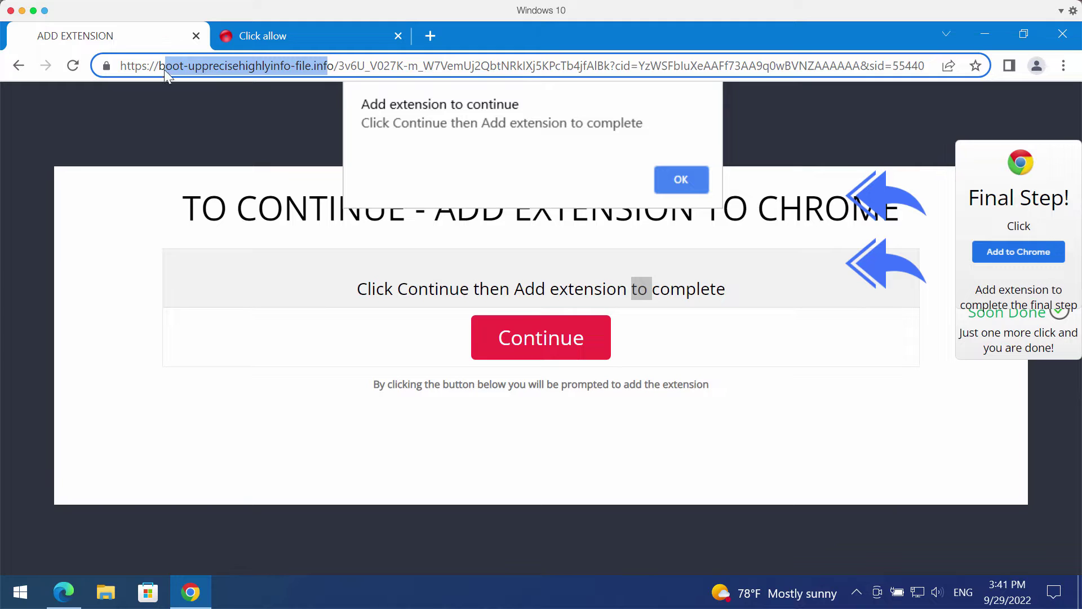
pyautogui.click(184, 66)
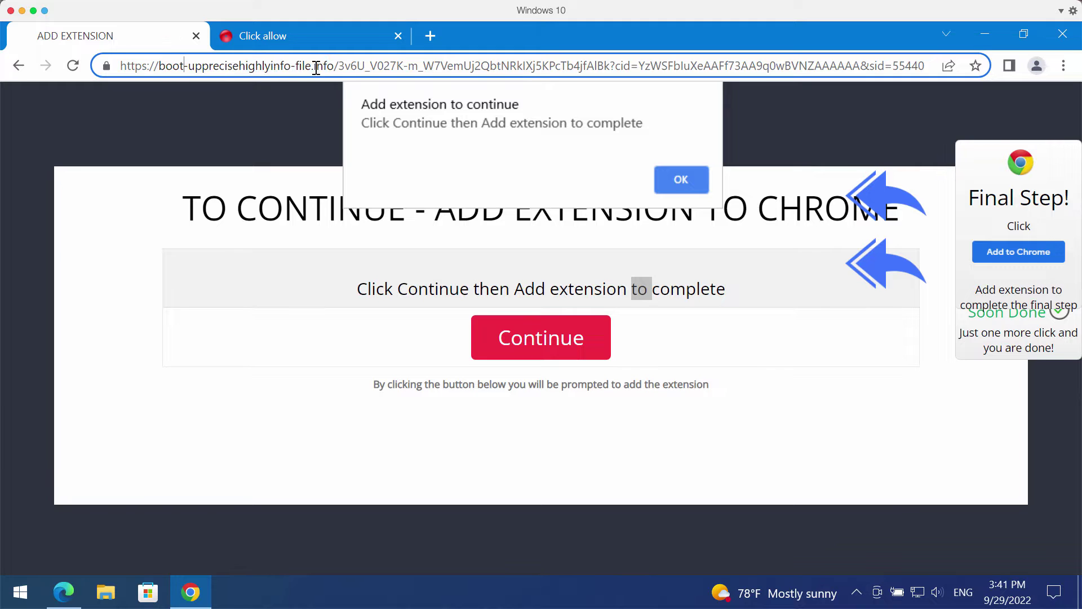
pyautogui.click(684, 179)
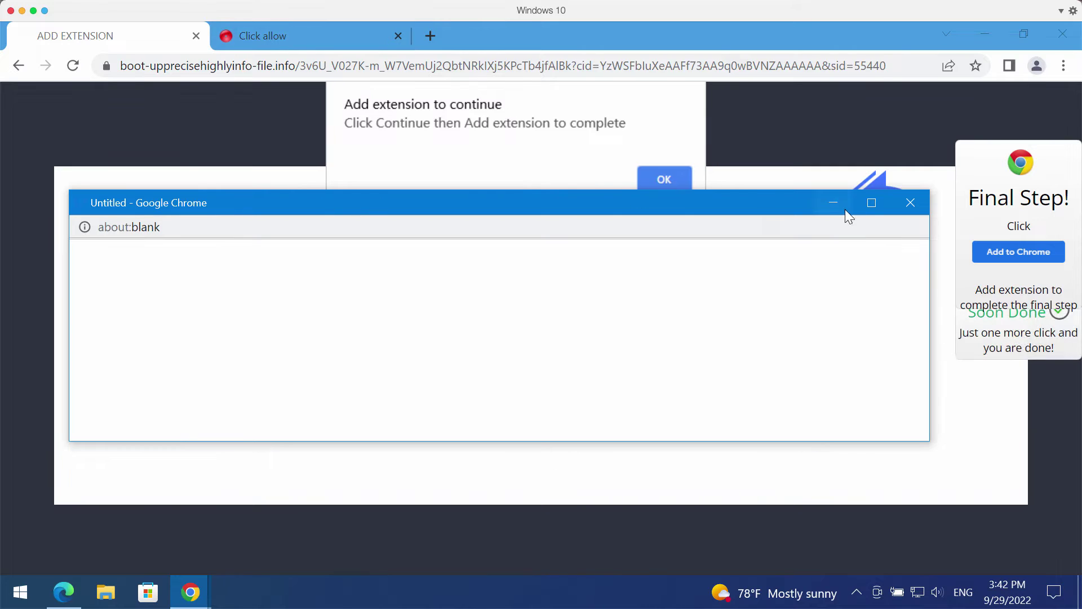
pyautogui.click(908, 202)
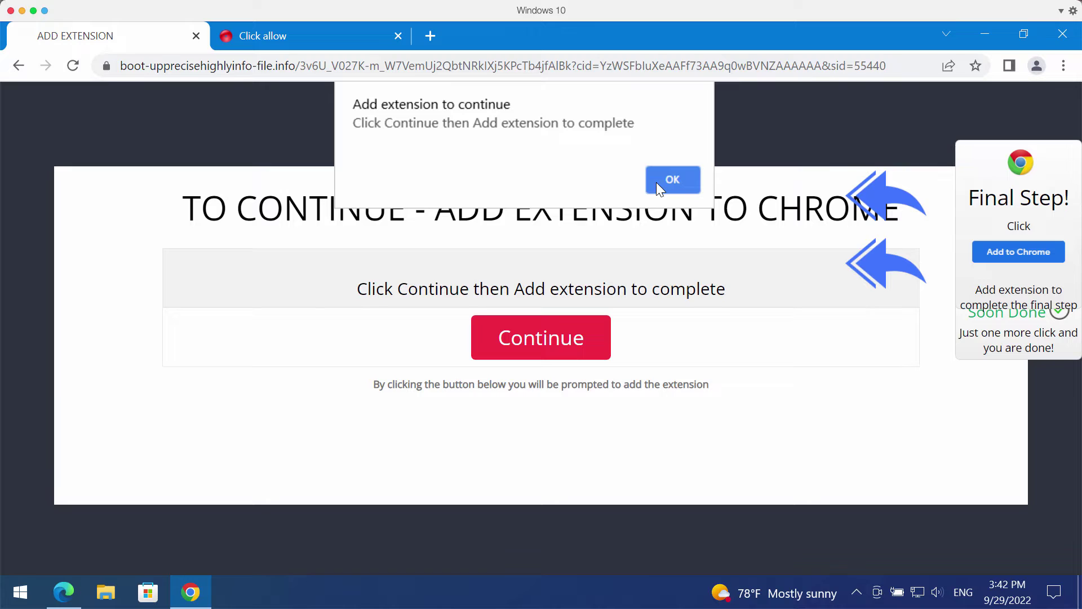
# - Install the Ecosia extension from the Chrome Web Store popup, then close the popup
pyautogui.click(679, 166)
pyautogui.click(671, 179)
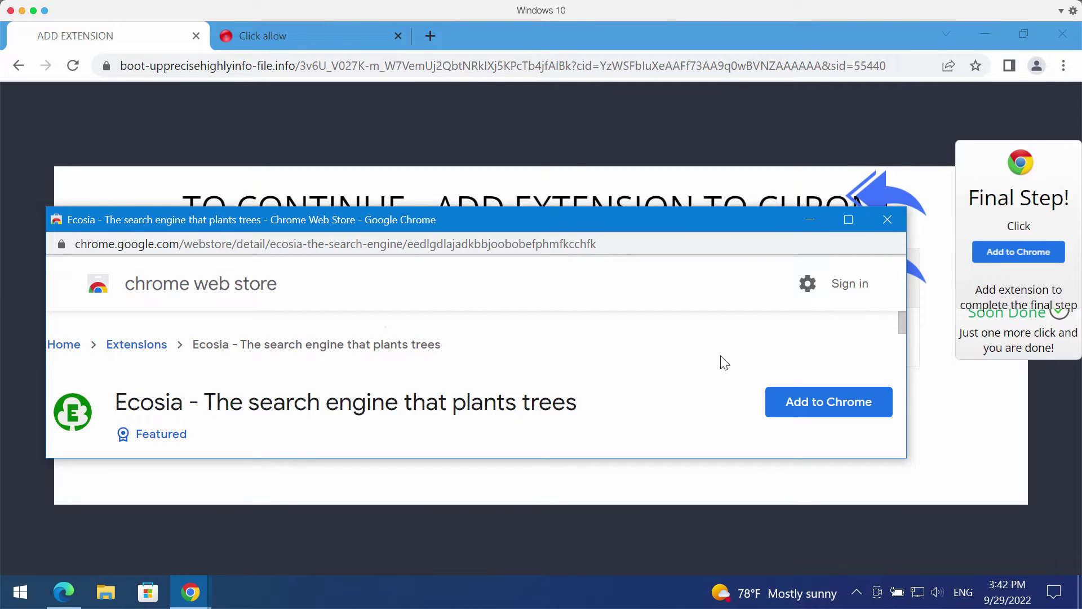
pyautogui.click(867, 414)
pyautogui.click(515, 451)
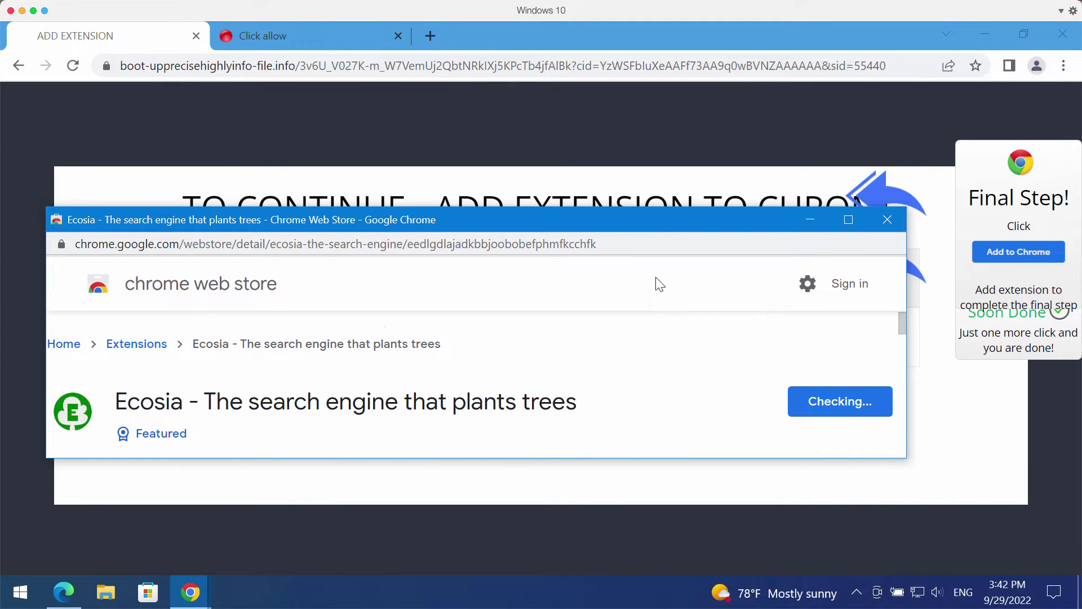
pyautogui.click(883, 221)
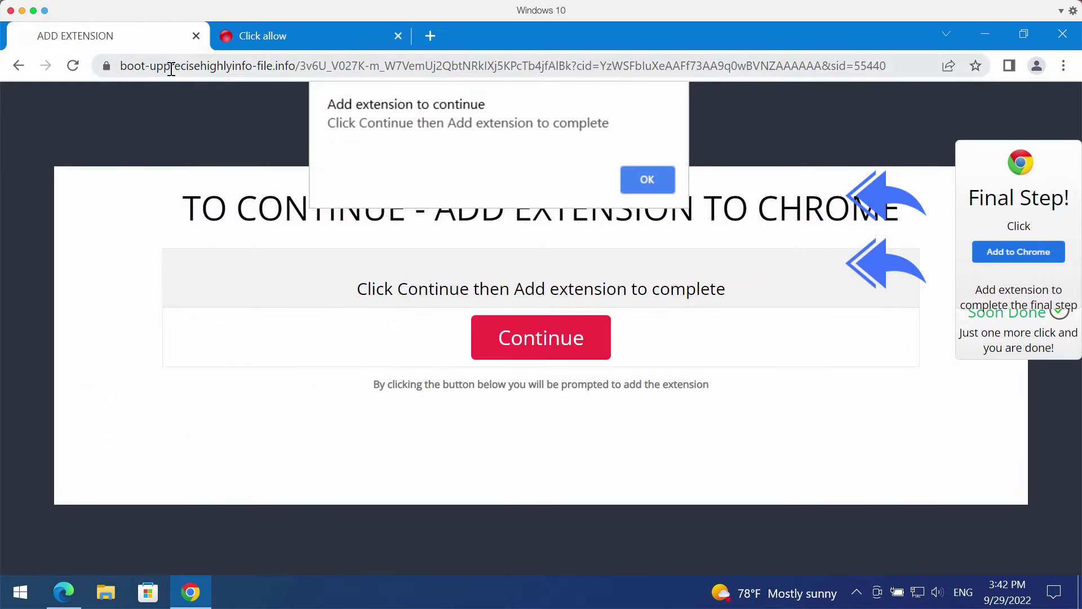
# - Switch off the Ecosia extension on Chrome's Extensions page under More tools
pyautogui.click(643, 179)
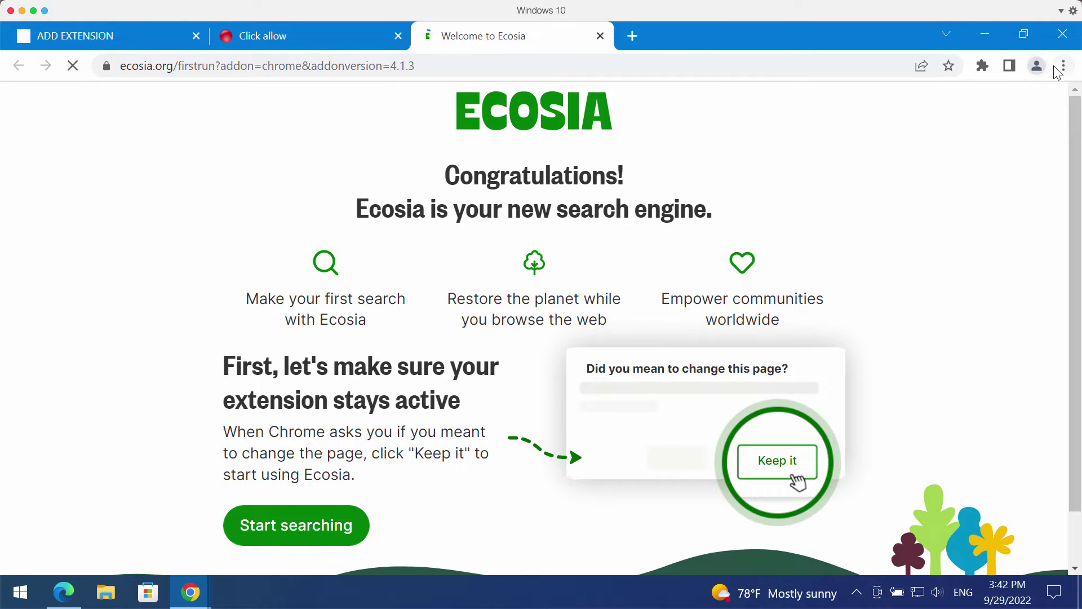
pyautogui.click(1062, 67)
pyautogui.moveTo(906, 306)
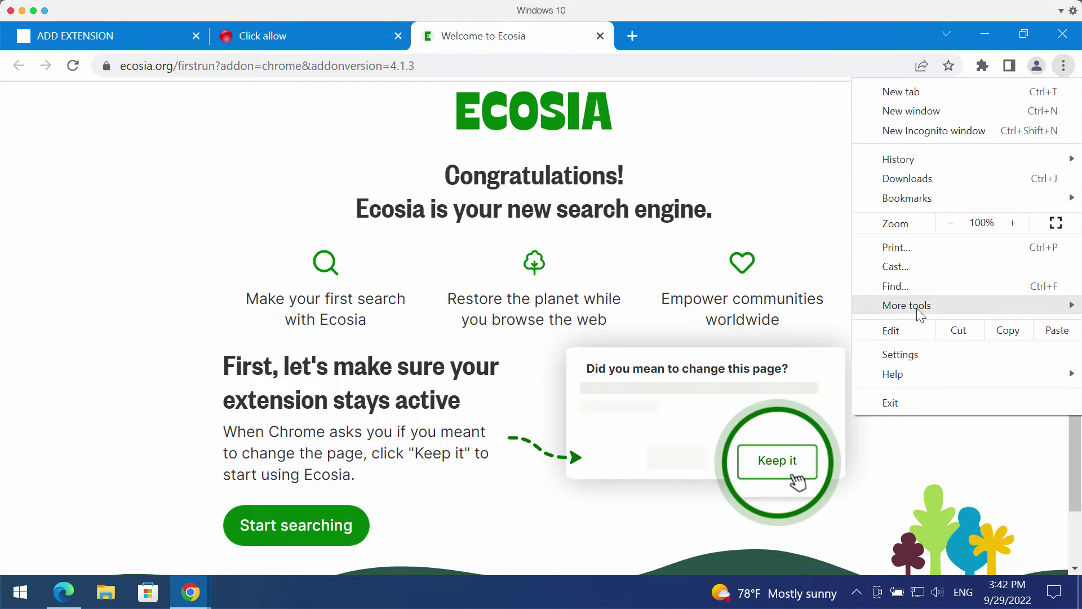
pyautogui.click(720, 393)
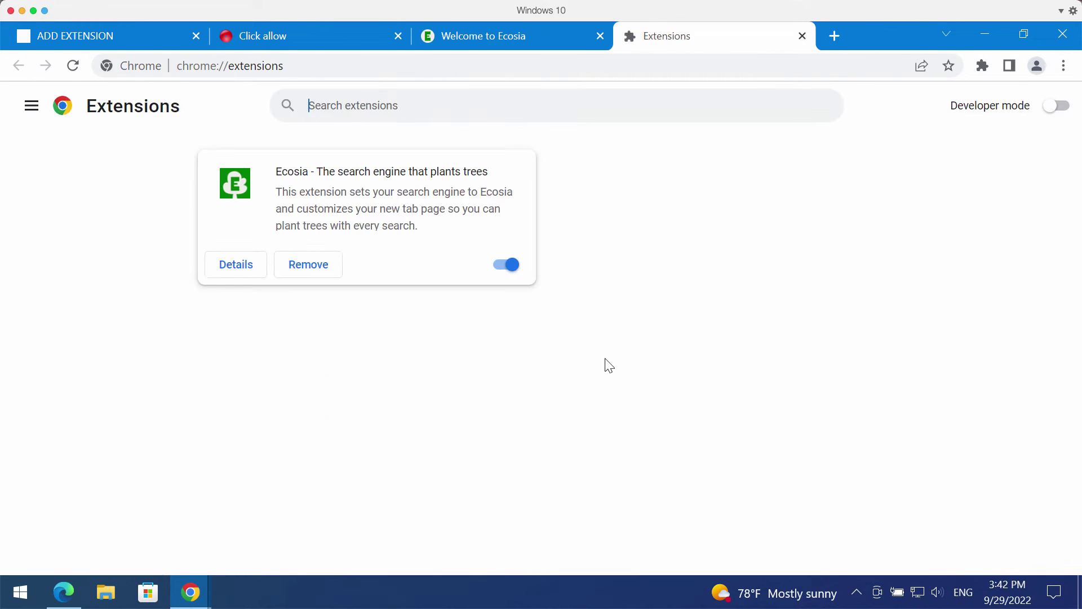
pyautogui.click(500, 265)
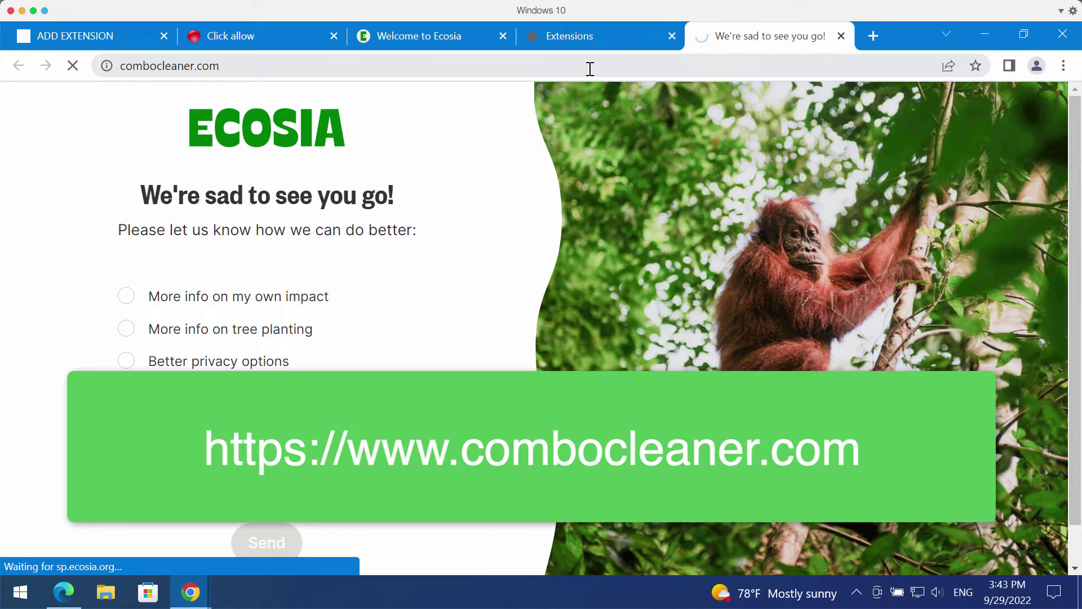
# - Close the Welcome, Extensions and Click allow tabs and the Web Store window, then launch Combo Cleaner
pyautogui.click(504, 36)
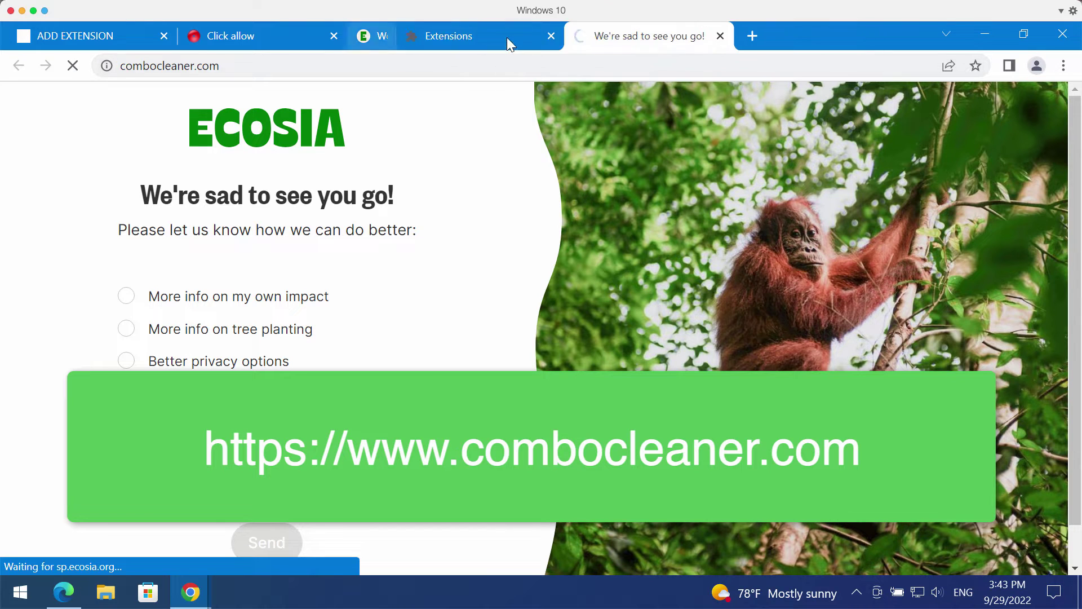
pyautogui.click(334, 36)
pyautogui.click(293, 65)
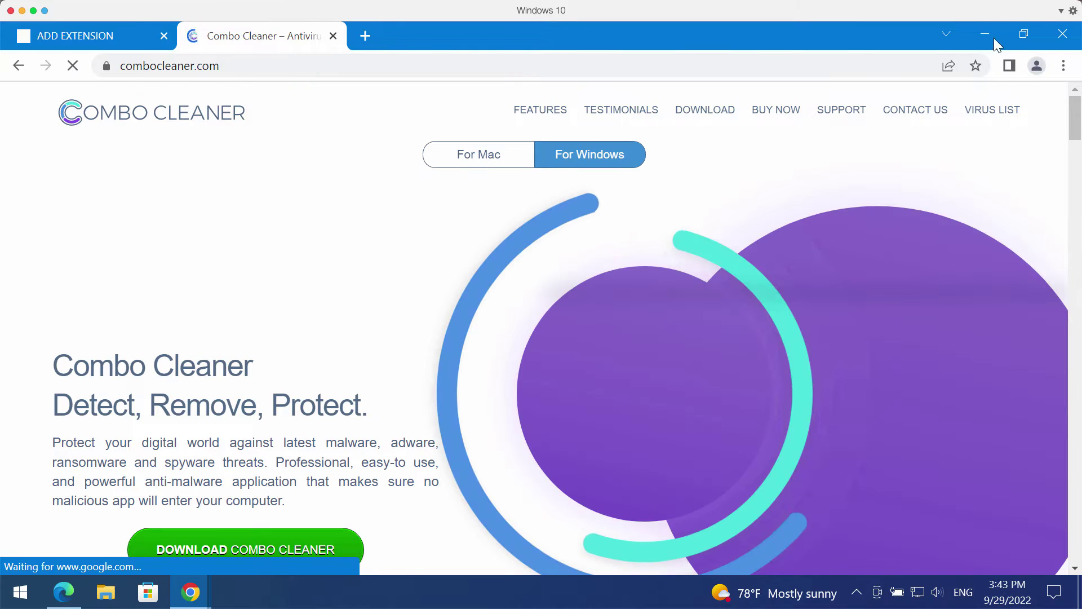
pyautogui.click(988, 39)
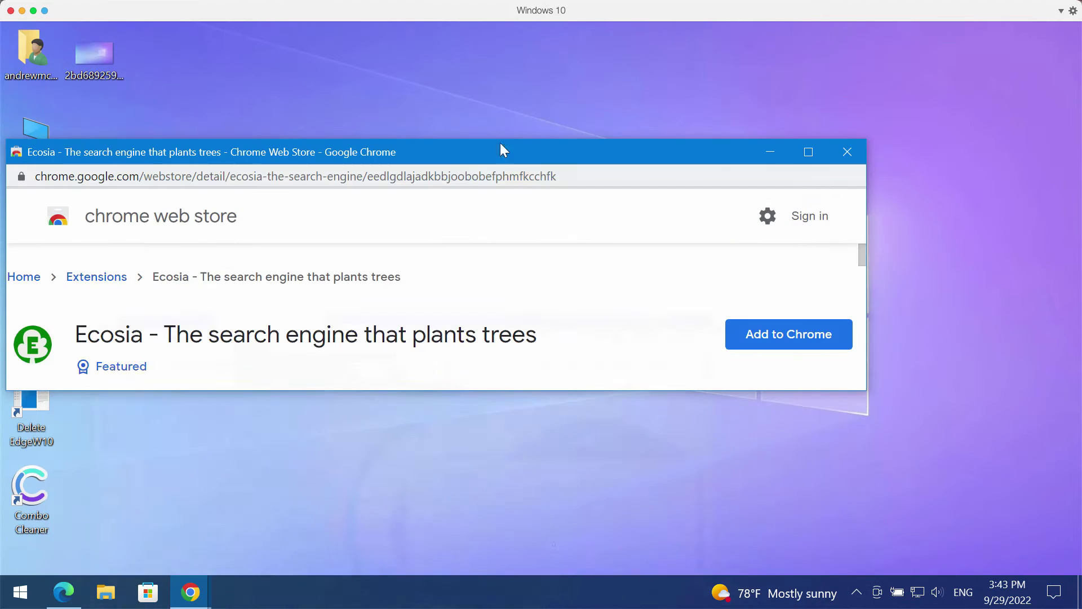
pyautogui.click(837, 165)
pyautogui.doubleClick(22, 487)
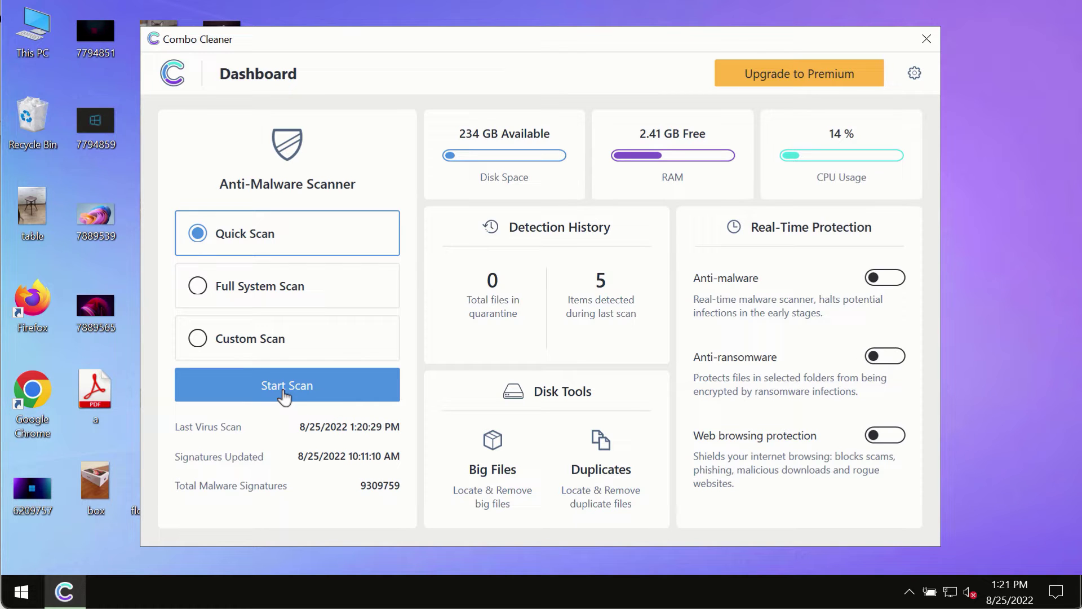
# - Start the Combo Cleaner Quick Scan and reopen its progress view from the Dashboard
pyautogui.click(308, 393)
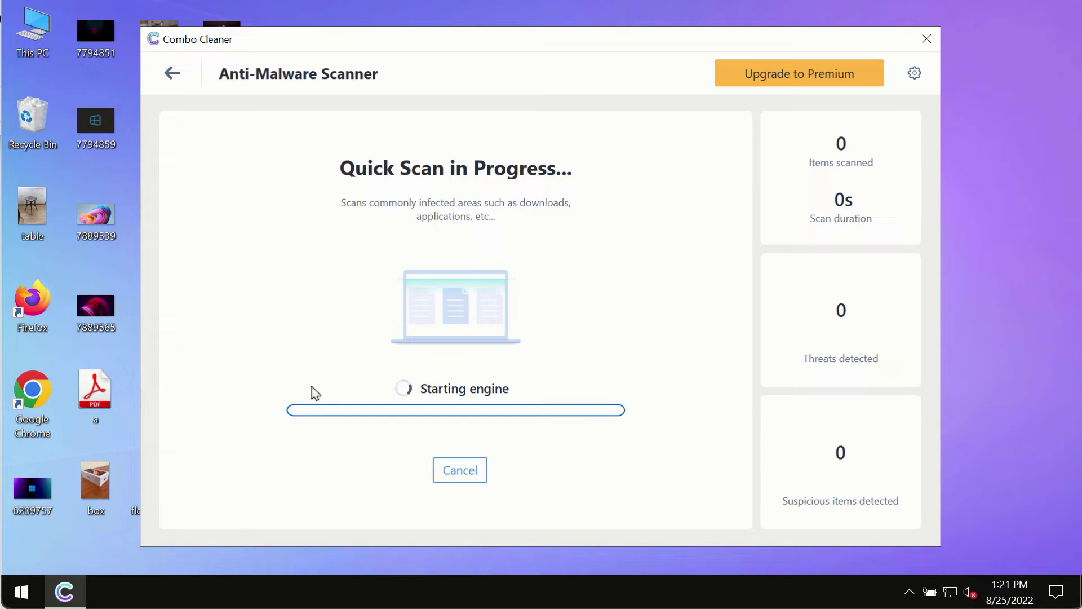
pyautogui.click(171, 72)
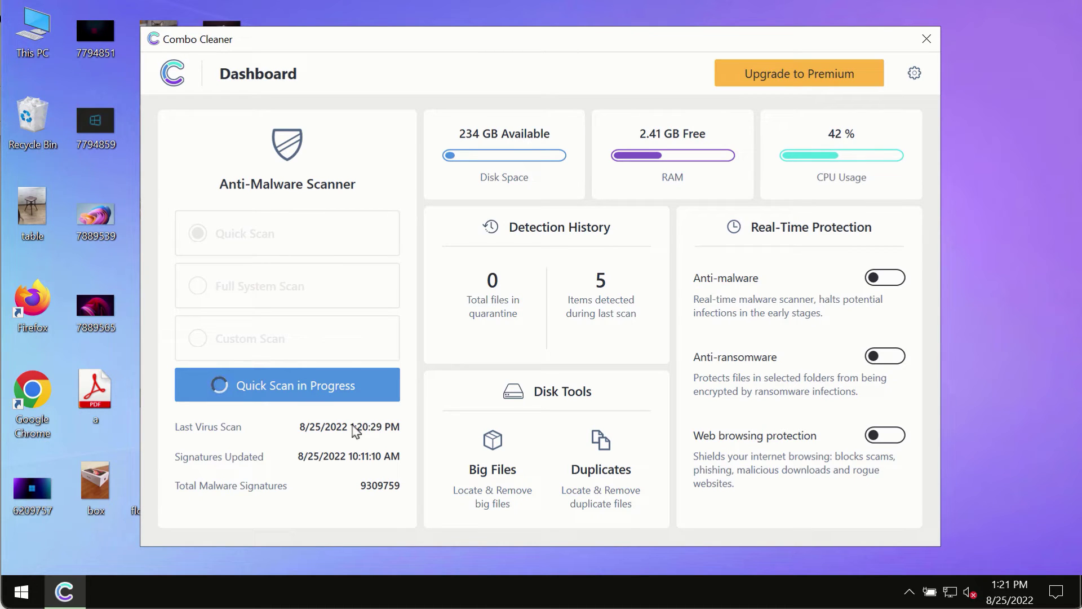
pyautogui.click(309, 384)
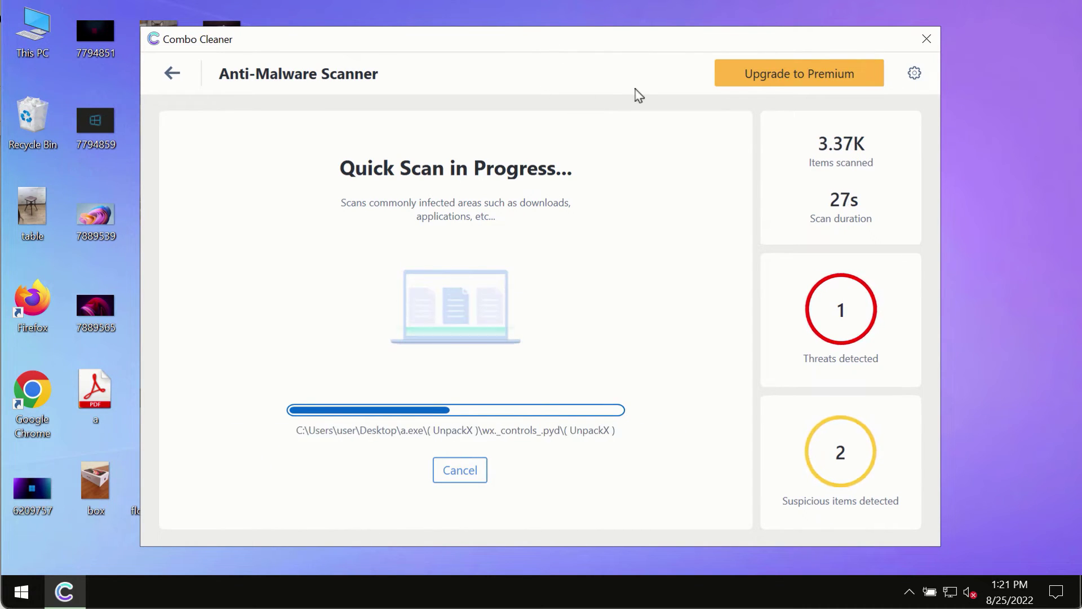
# - Open Combo Cleaner's Anti-Ransomware settings to view protected folders and trusted programs
pyautogui.click(913, 77)
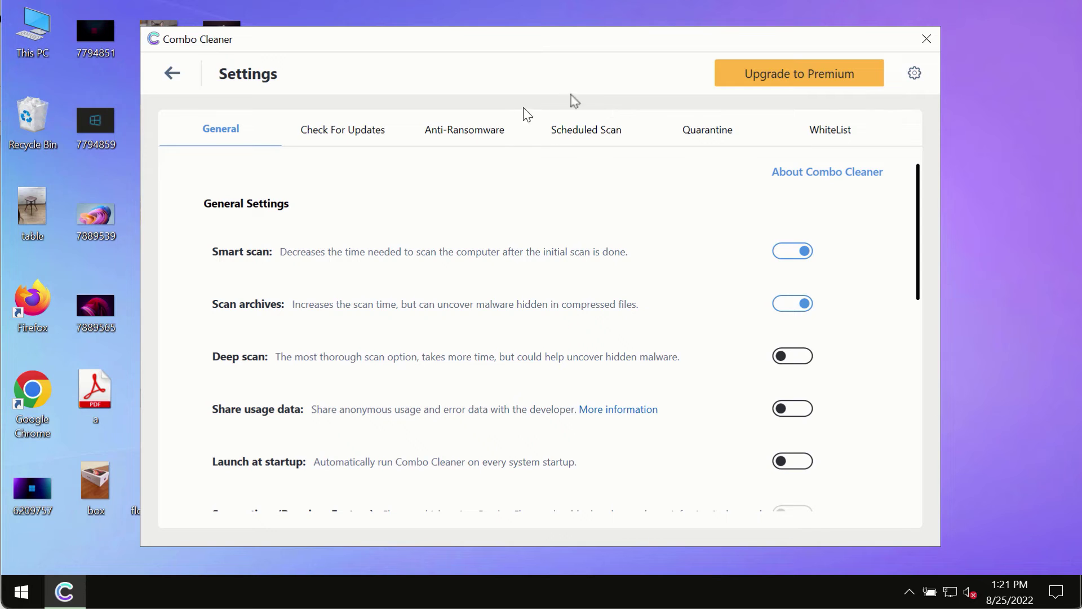
pyautogui.click(447, 134)
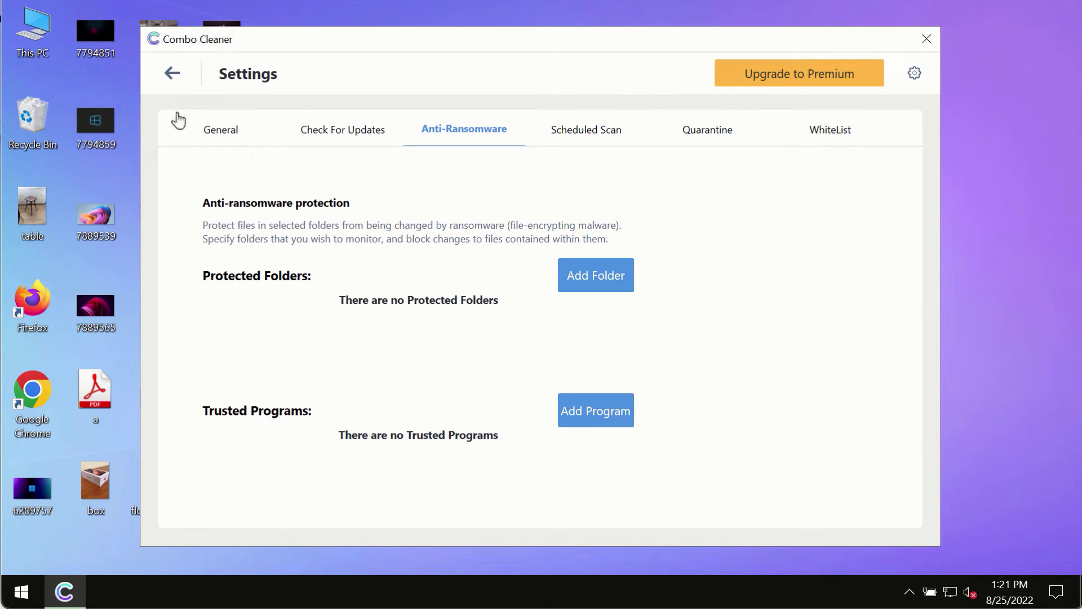
# - Return to the Dashboard and reopen the Quick Scan progress view to watch the results
pyautogui.click(172, 73)
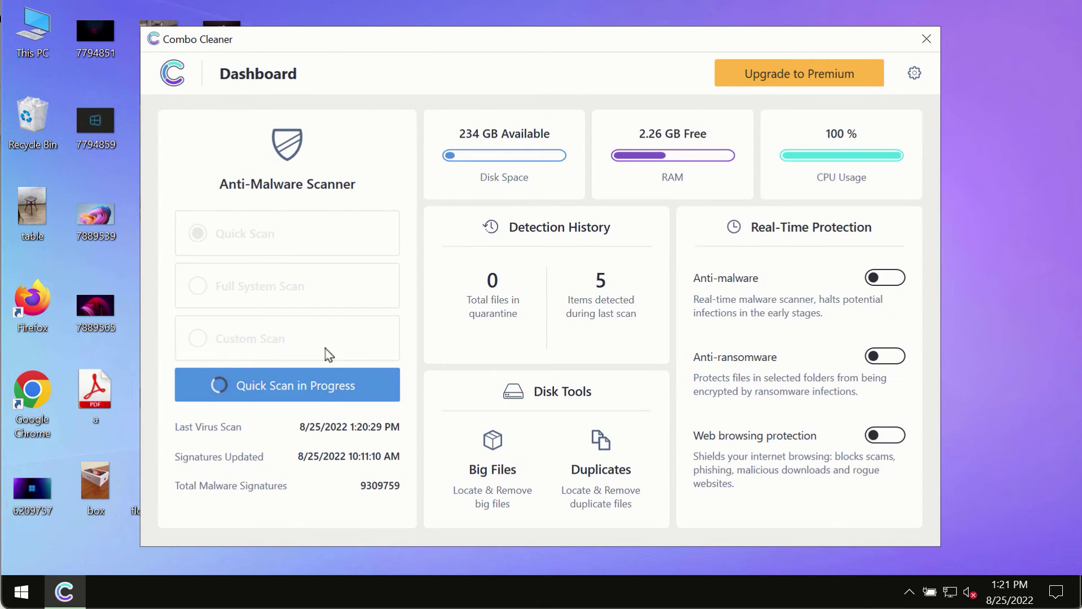
pyautogui.click(338, 386)
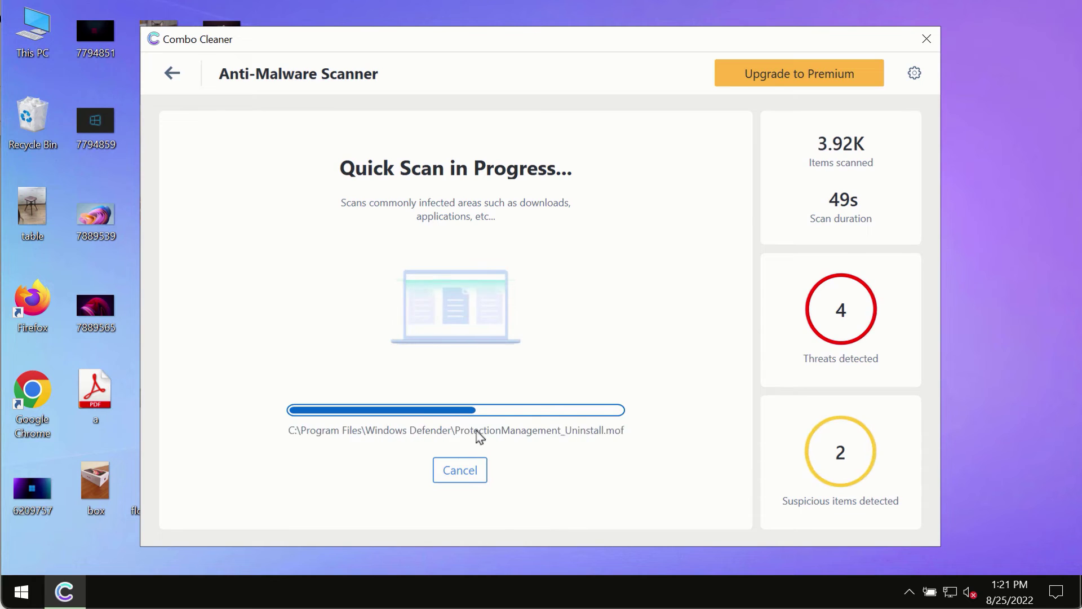